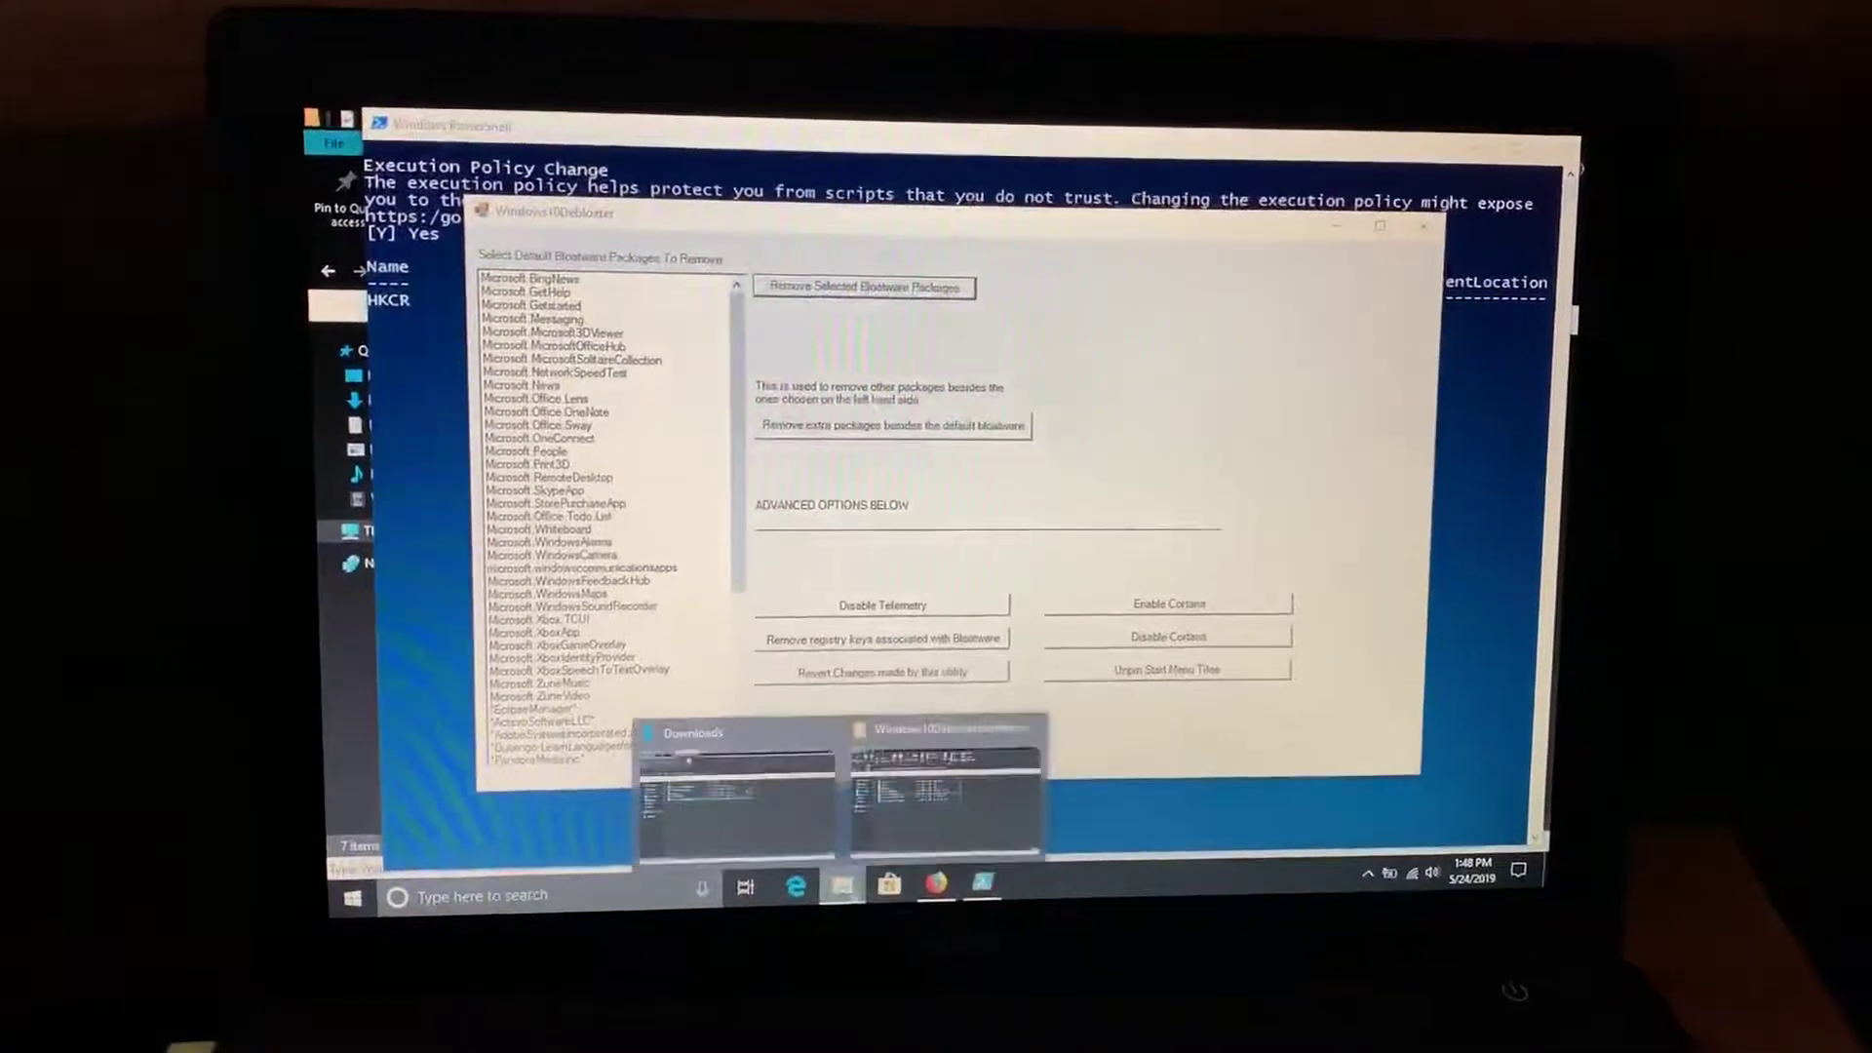
- Bring the Windows10Debloater-master folder with its script files in front of the debloater window
{"action": "left_click", "coordinate": [908, 837]}
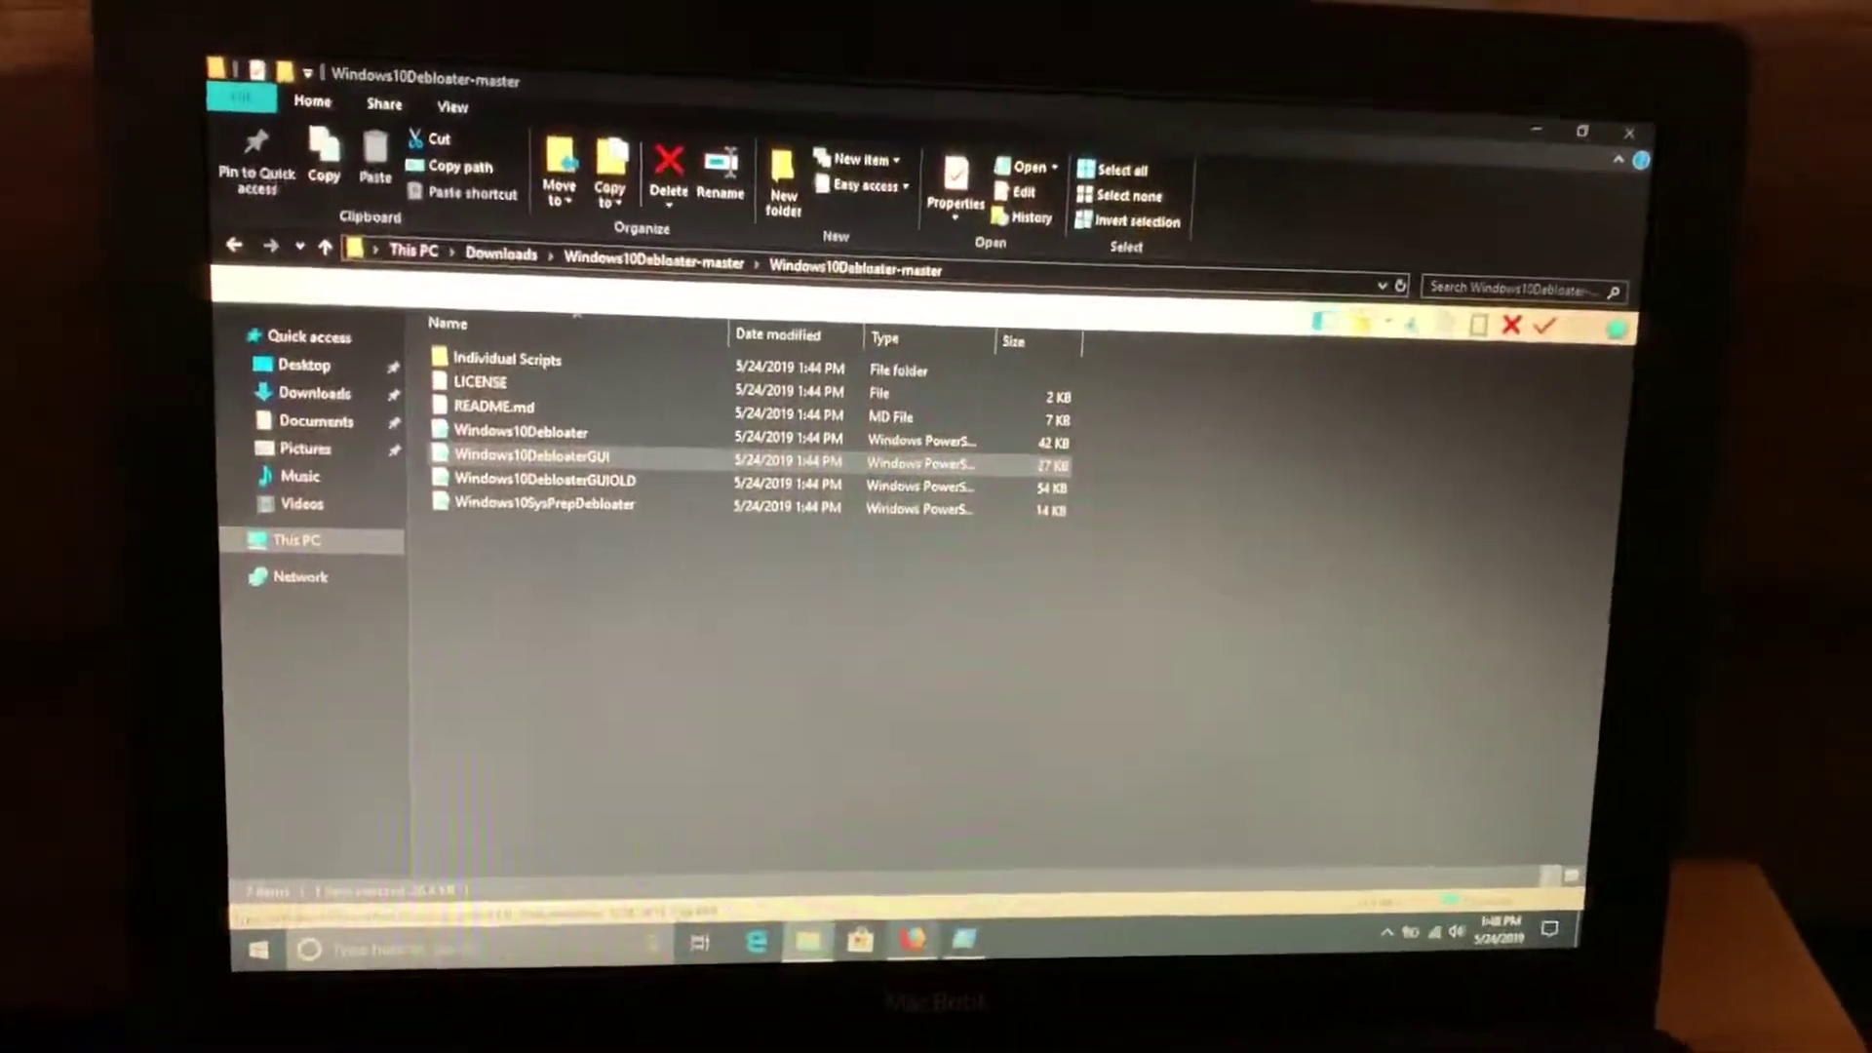
{"action": "mouse_move", "coordinate": [982, 885]}
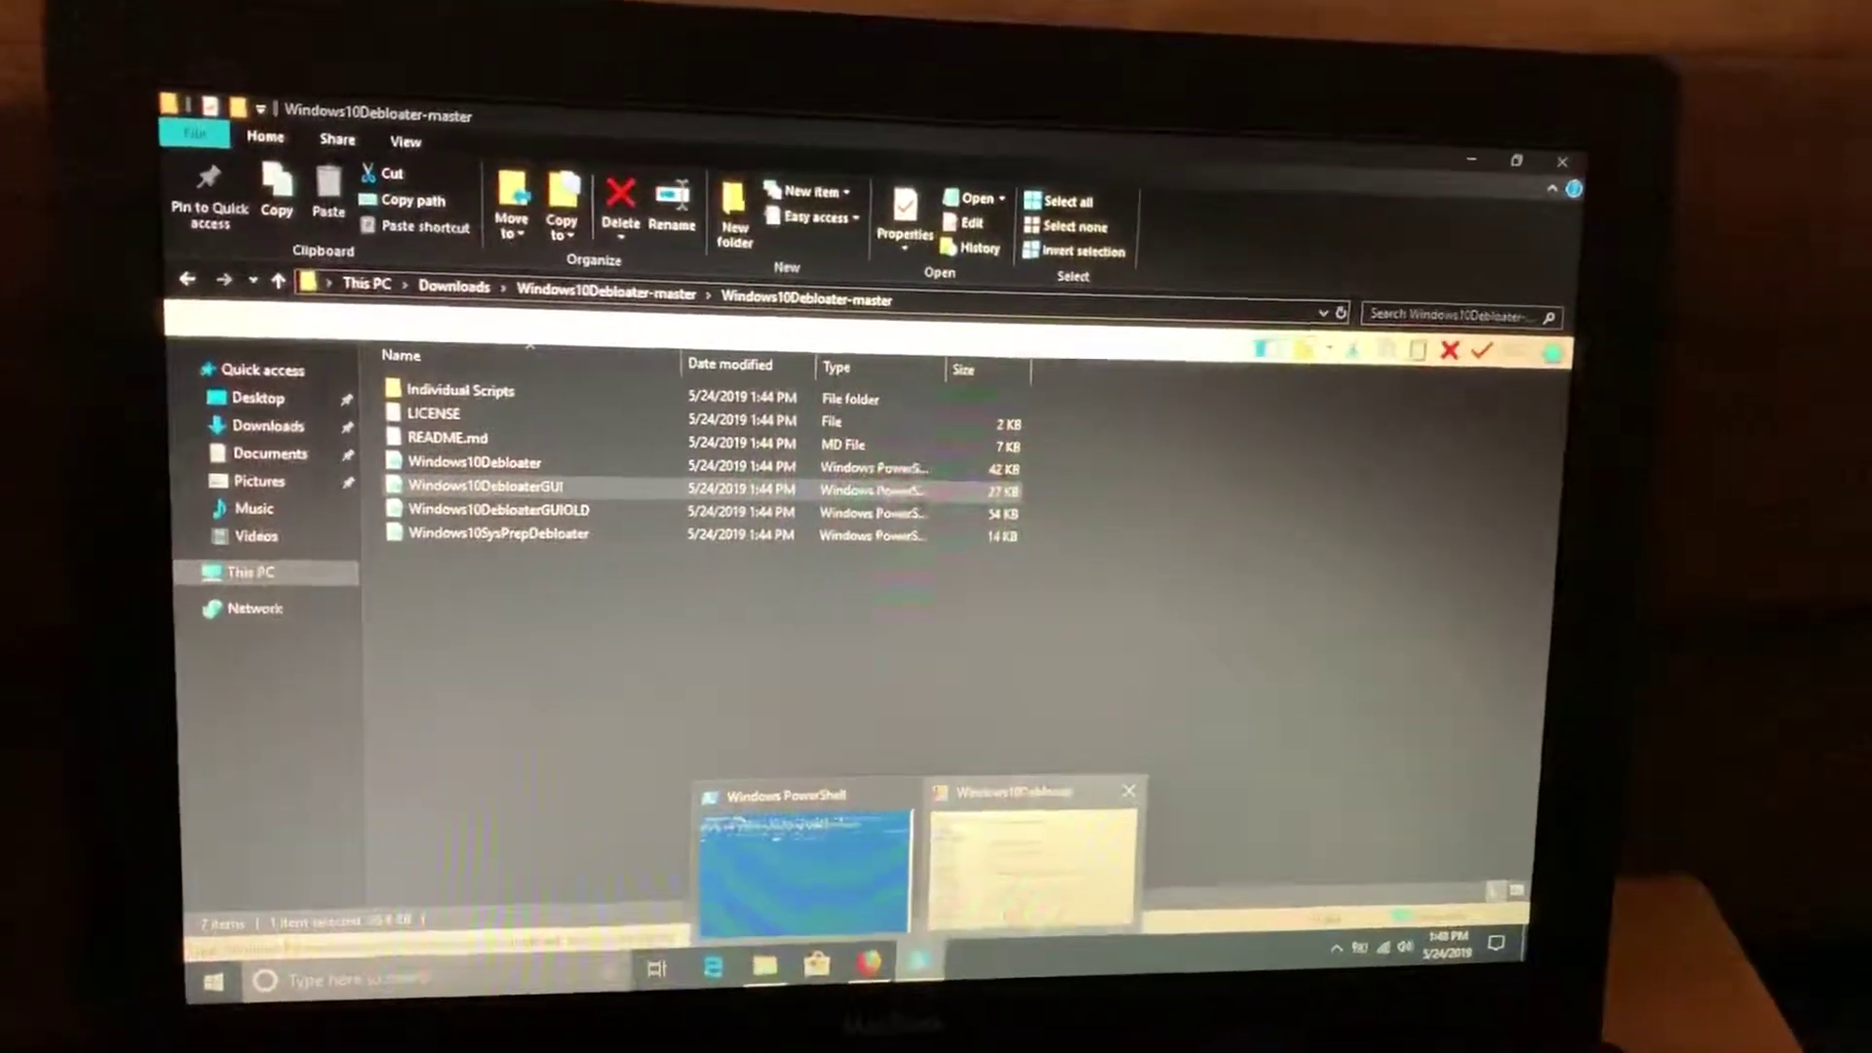
- Return the Windows10Debloater package list to the front, with Microsoft.GetHelp highlighted
{"action": "left_click", "coordinate": [1066, 870]}
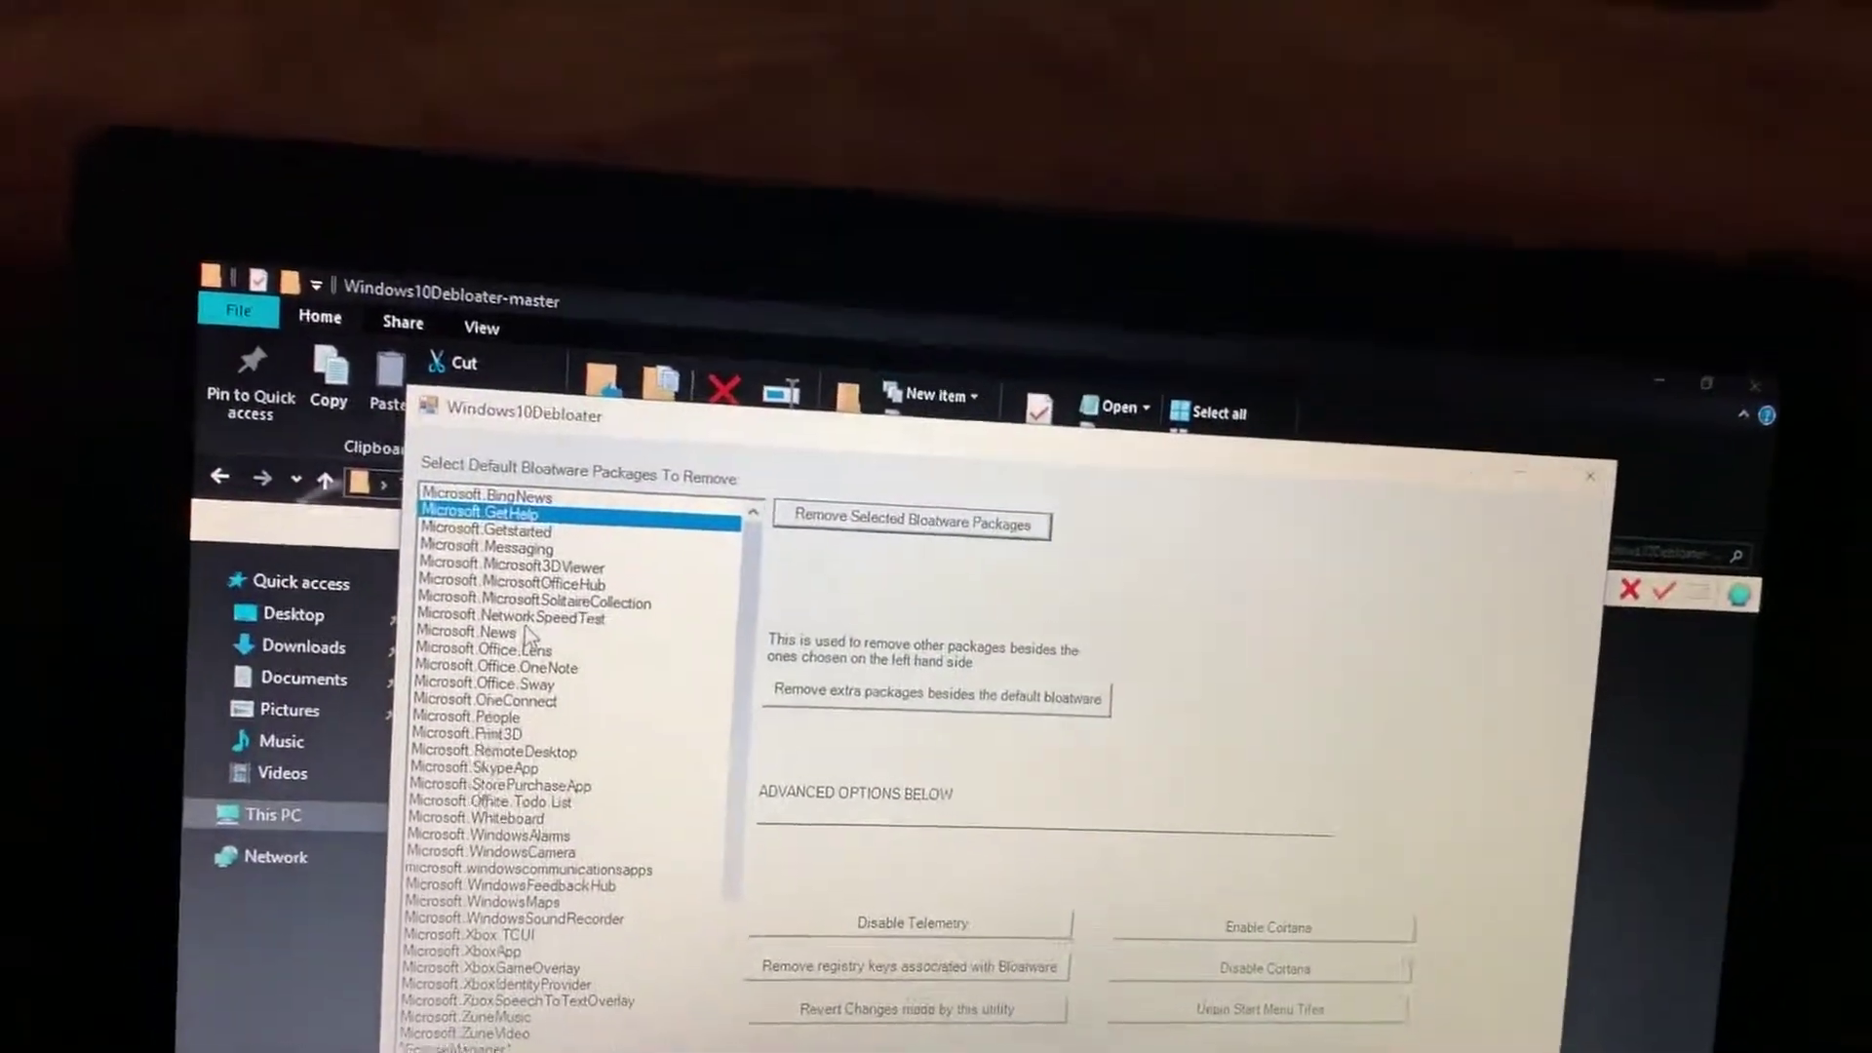
- Select all packages from Microsoft.BingNews to the last entry and remove them
{"action": "left_click", "coordinate": [381, 544]}
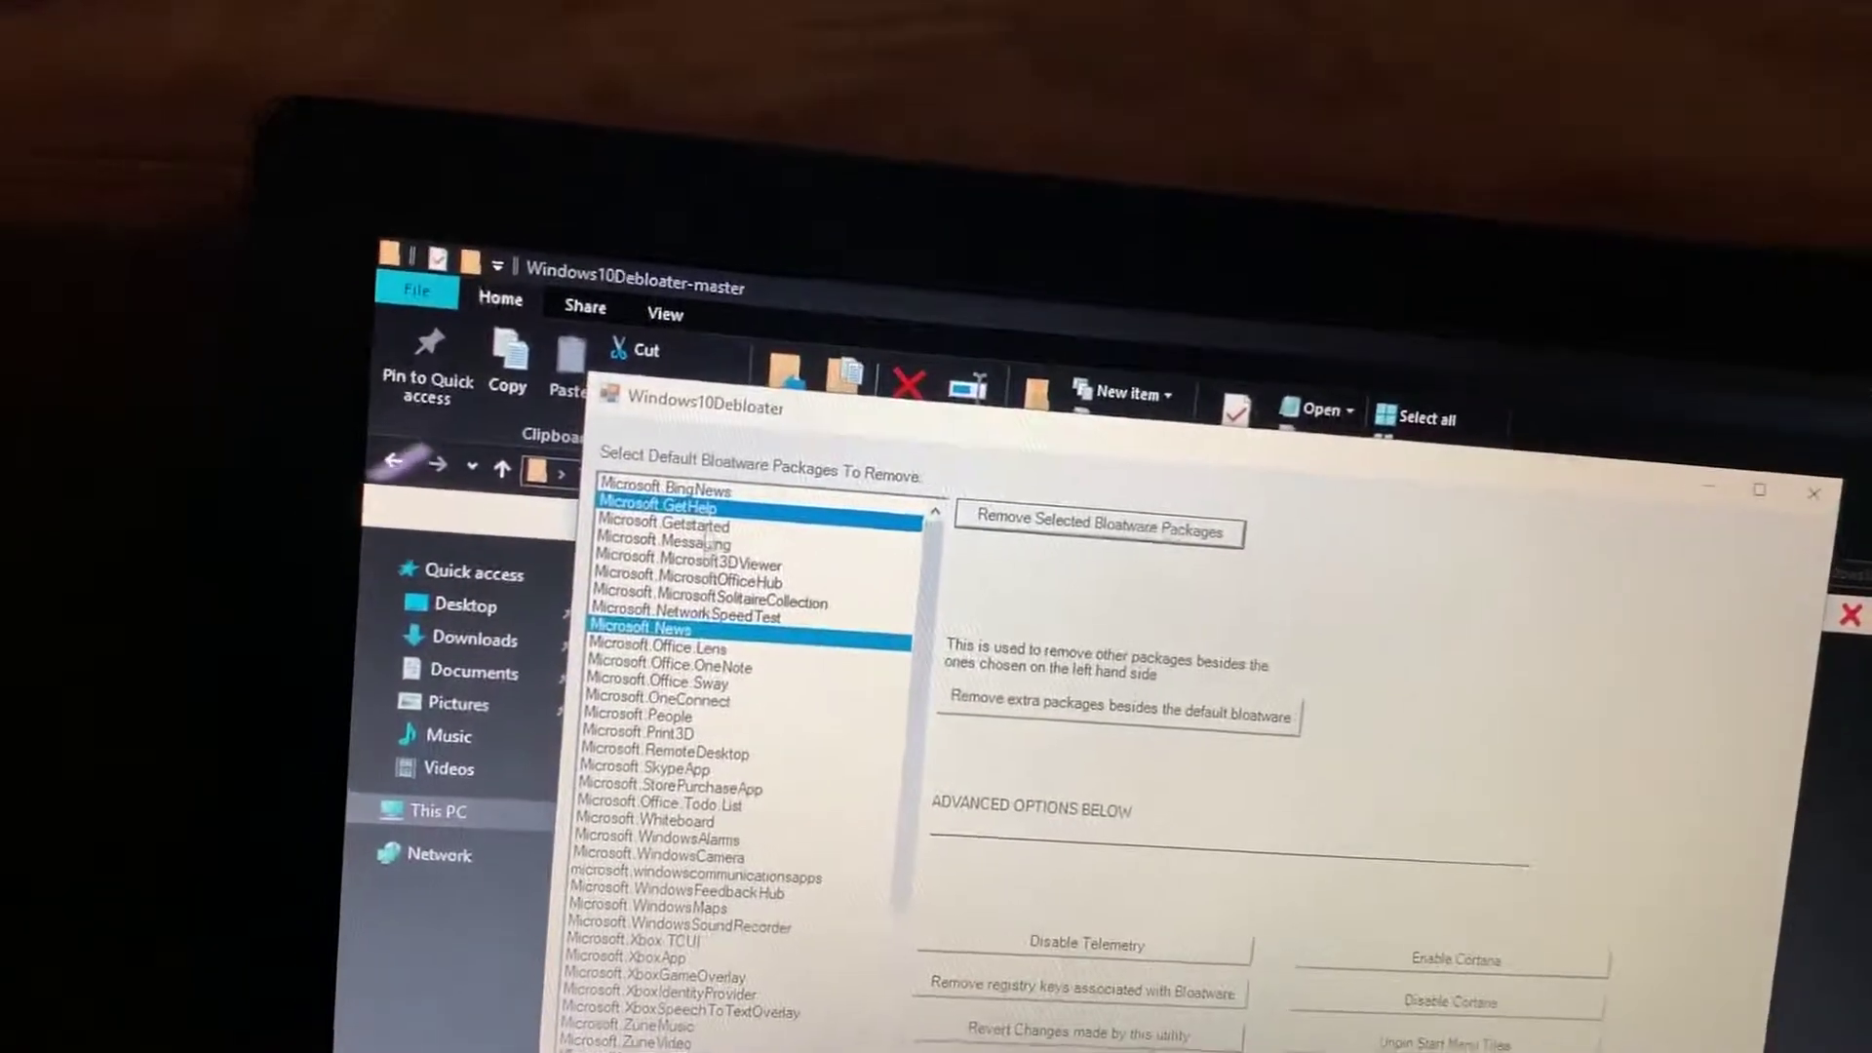
{"action": "left_click", "coordinate": [614, 541]}
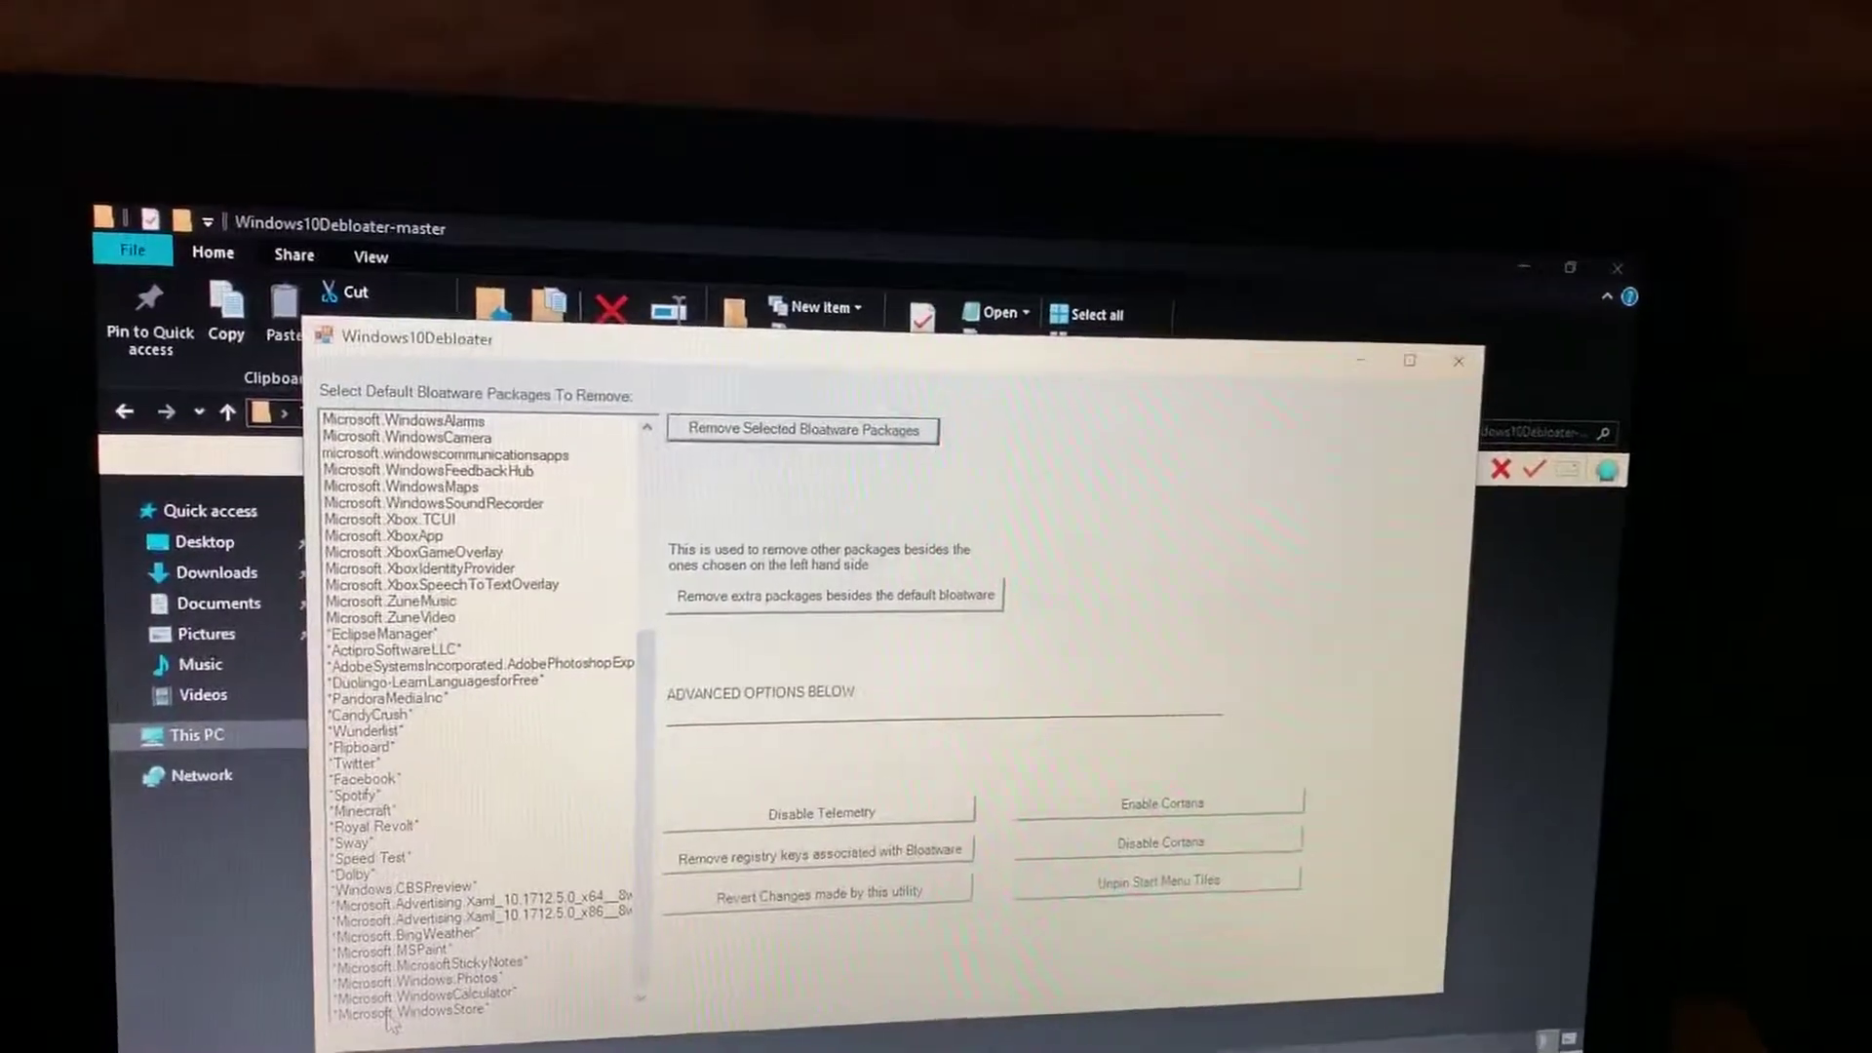
{"action": "left_click", "coordinate": [392, 1012], "text": "shift"}
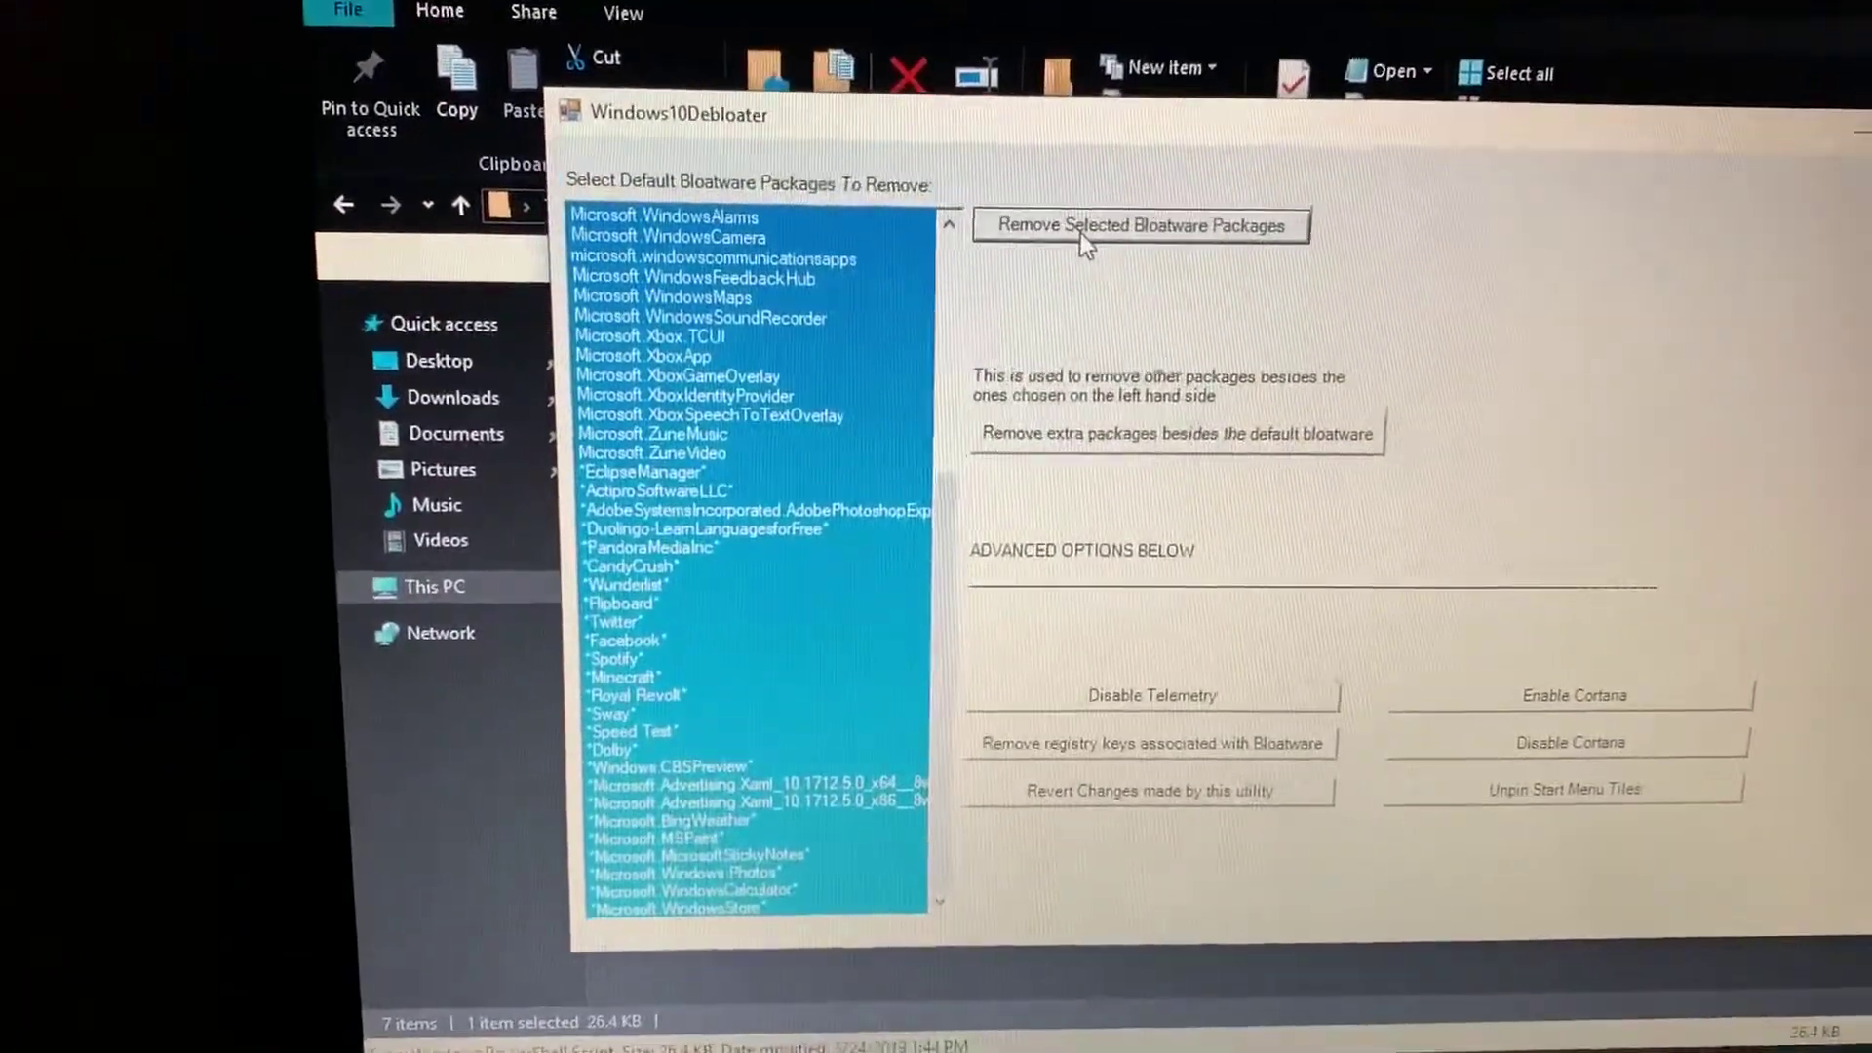
{"action": "left_click", "coordinate": [1080, 233]}
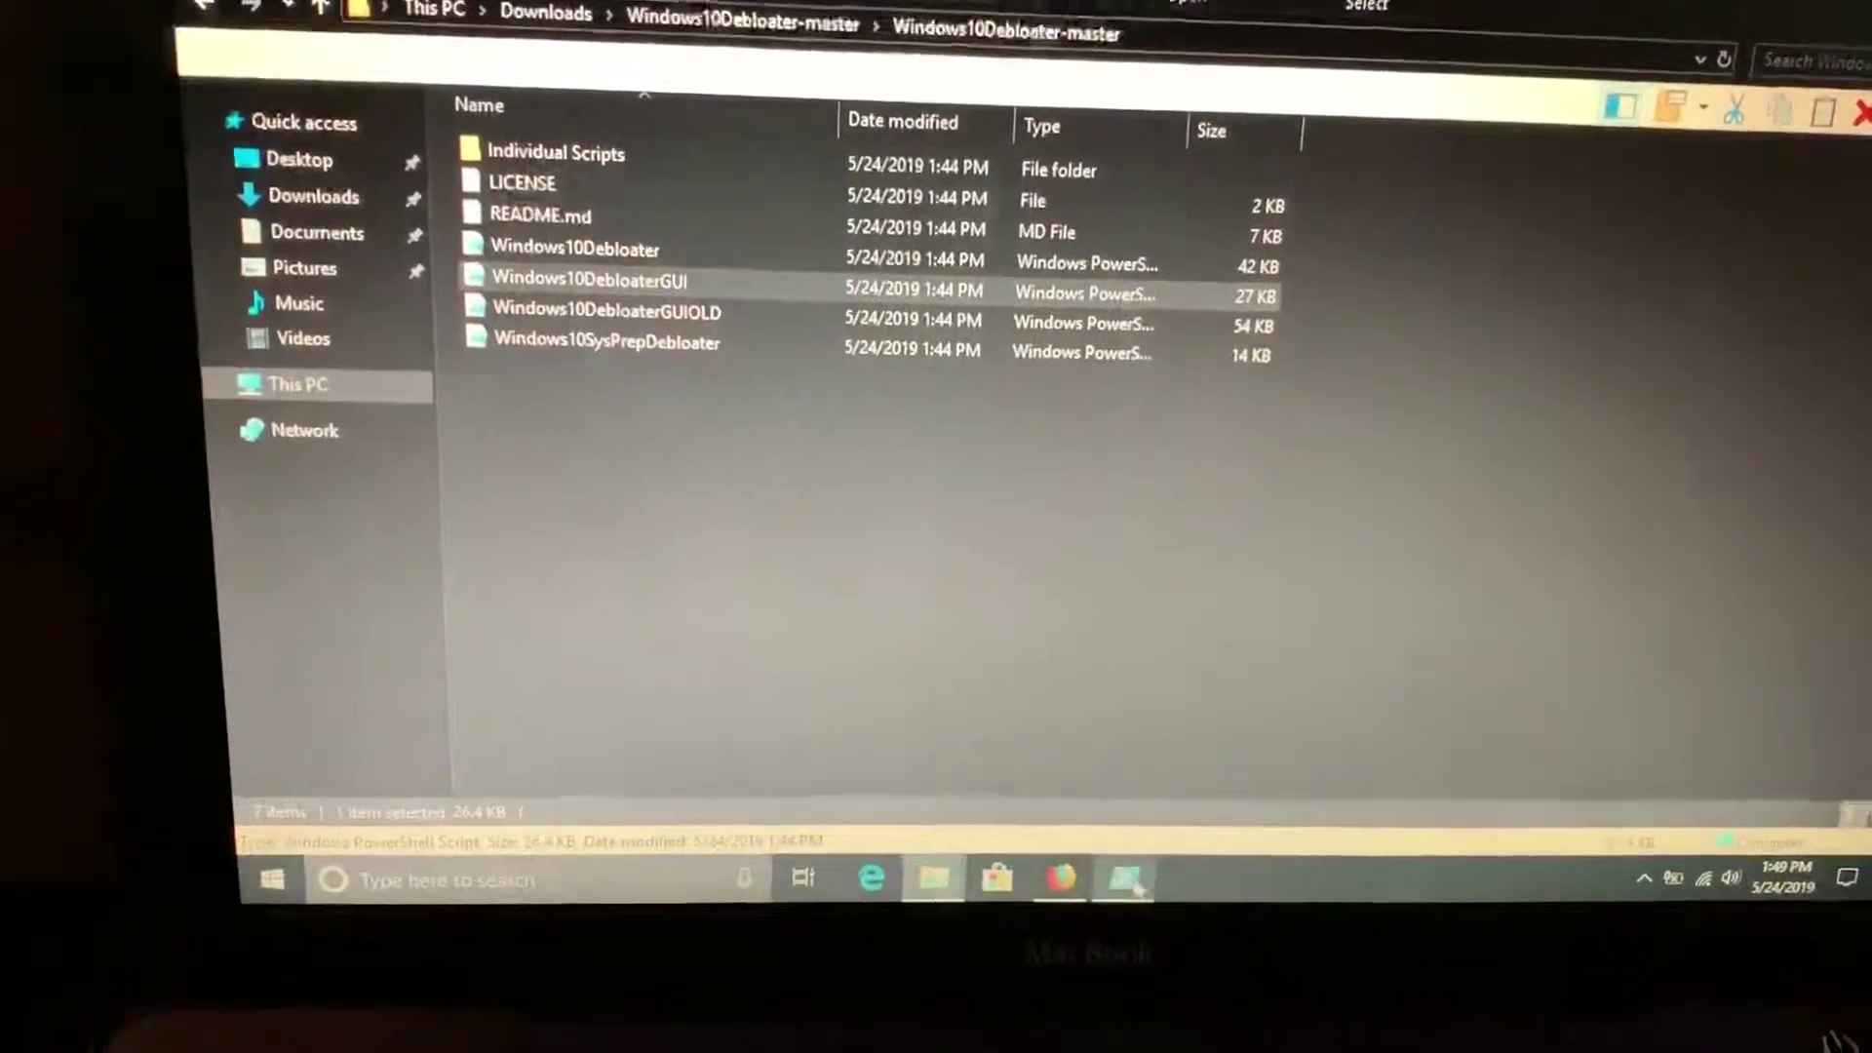
- Bring up the PowerShell console showing Microsoft.BingNews removal progress
{"action": "left_click", "coordinate": [1126, 878]}
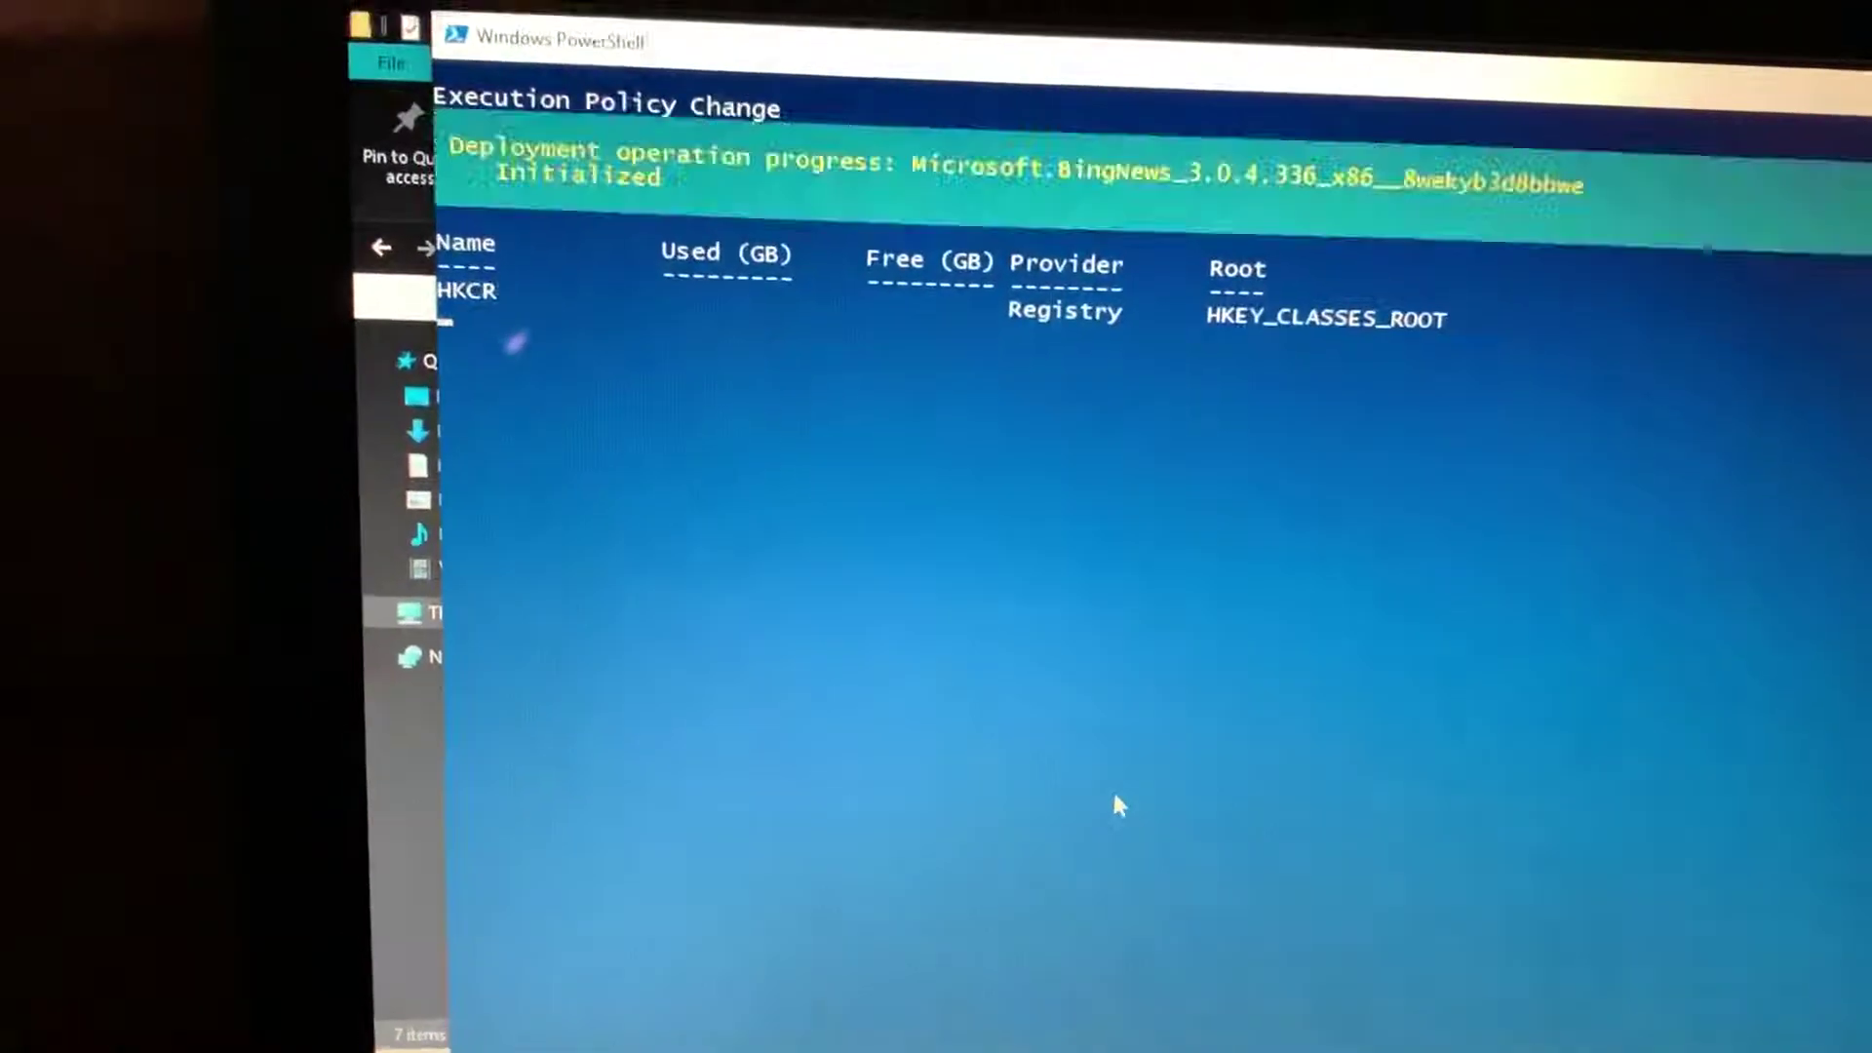